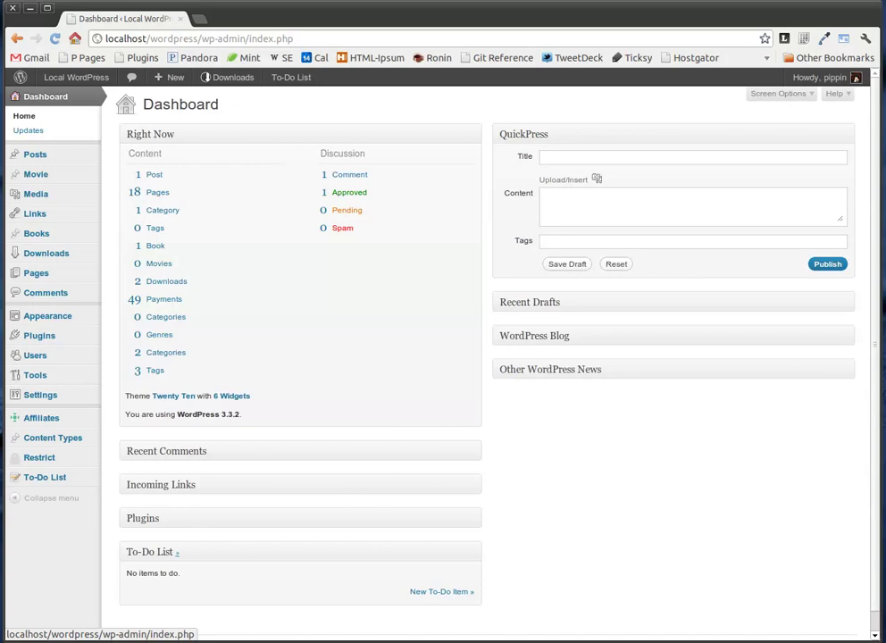
# Browse the Affiliates overview, Manage Affiliates, Visits & Referrals, Affiliates & Referrals and Referrals reports, ending on Totals.
pyautogui.click(78, 422)
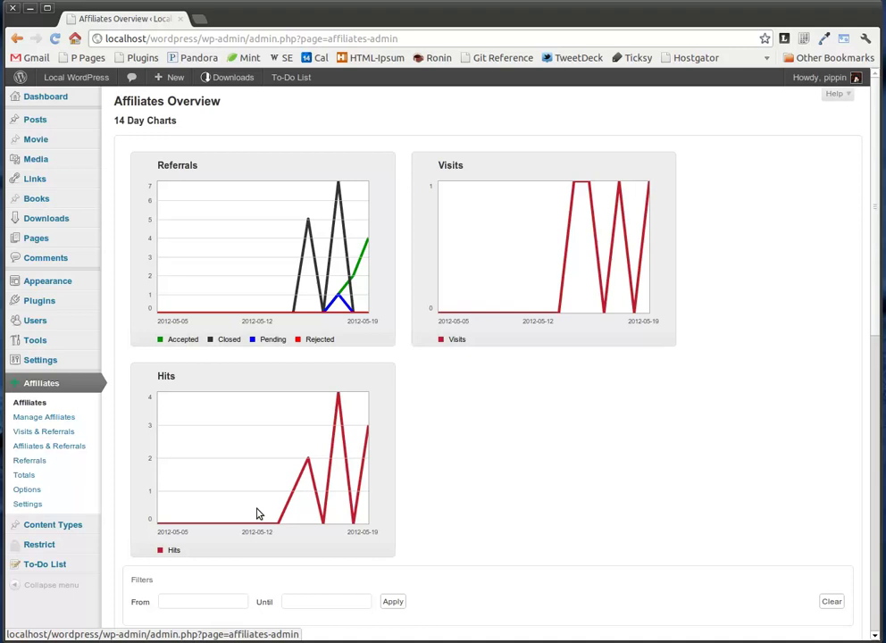
pyautogui.click(64, 418)
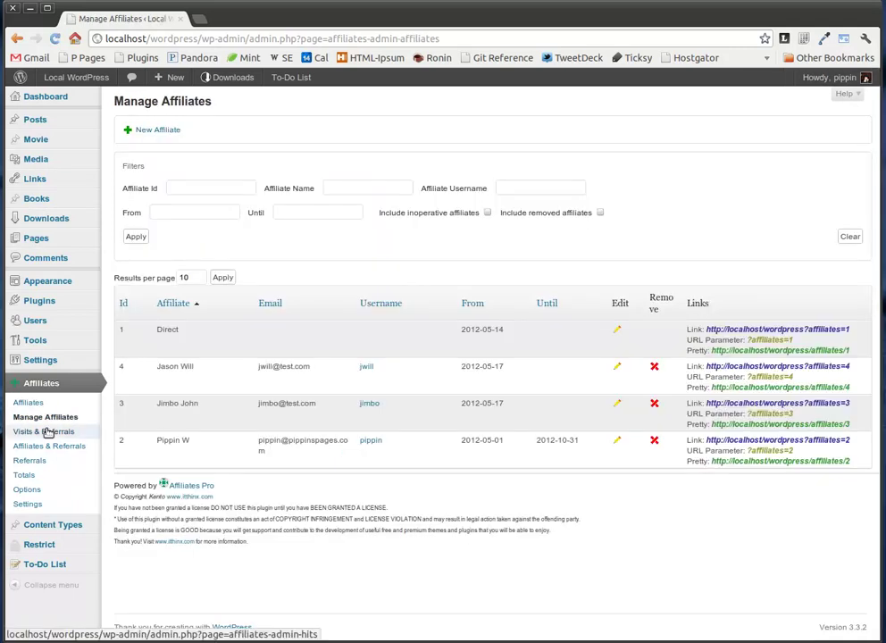
pyautogui.click(44, 431)
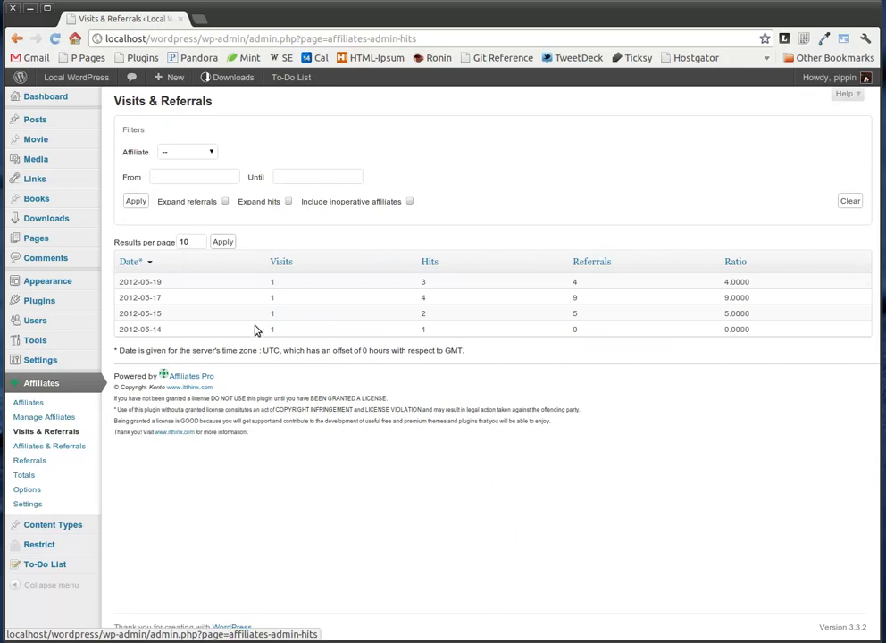
pyautogui.click(65, 444)
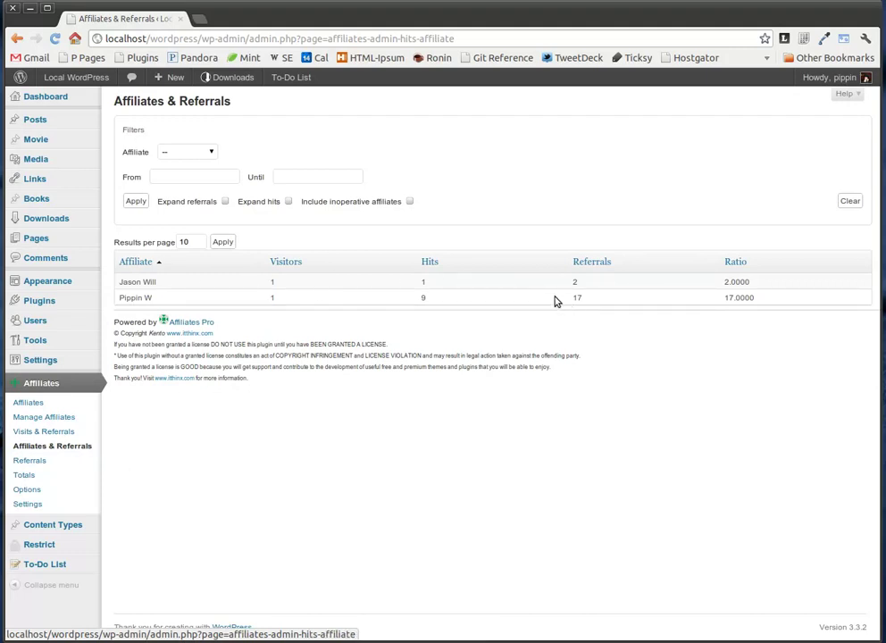
pyautogui.click(68, 466)
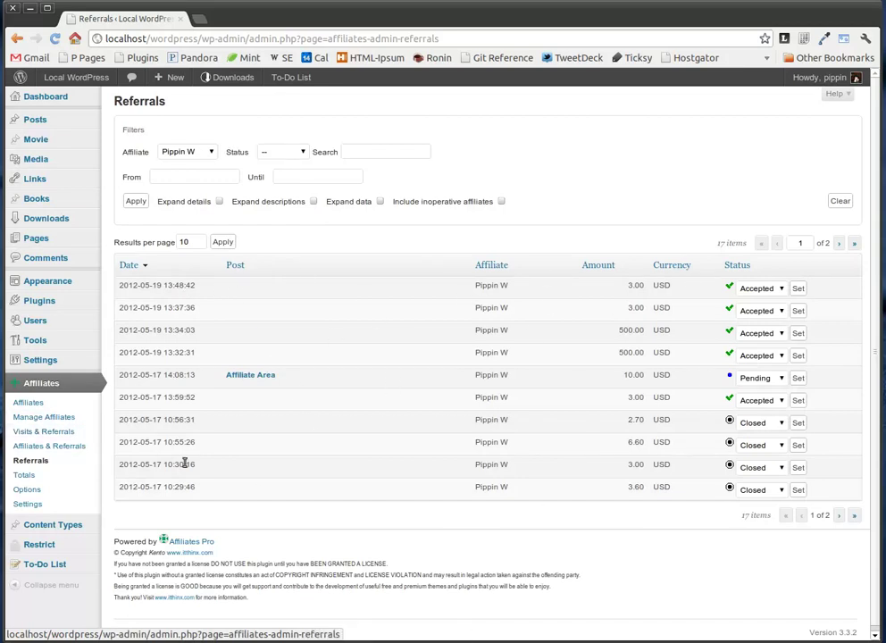
pyautogui.click(89, 478)
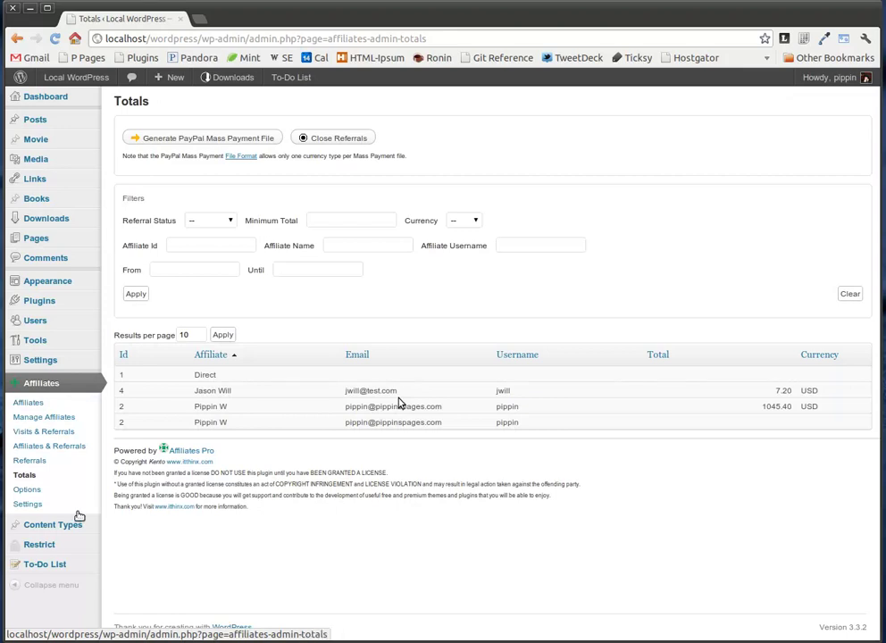
# Copy affiliate 2's referral link from Manage Affiliates and bring up the public site in Firefox.
pyautogui.click(58, 445)
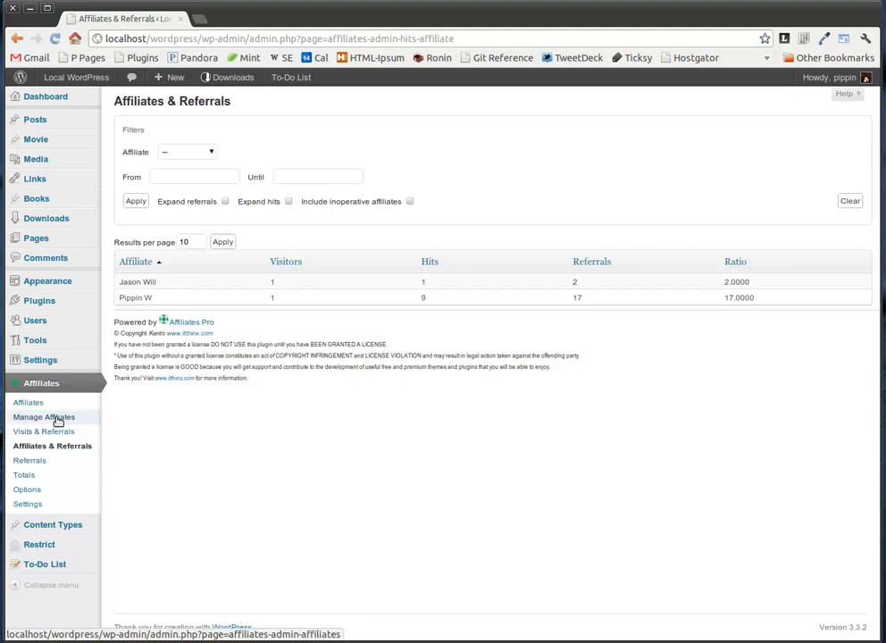
pyautogui.click(58, 417)
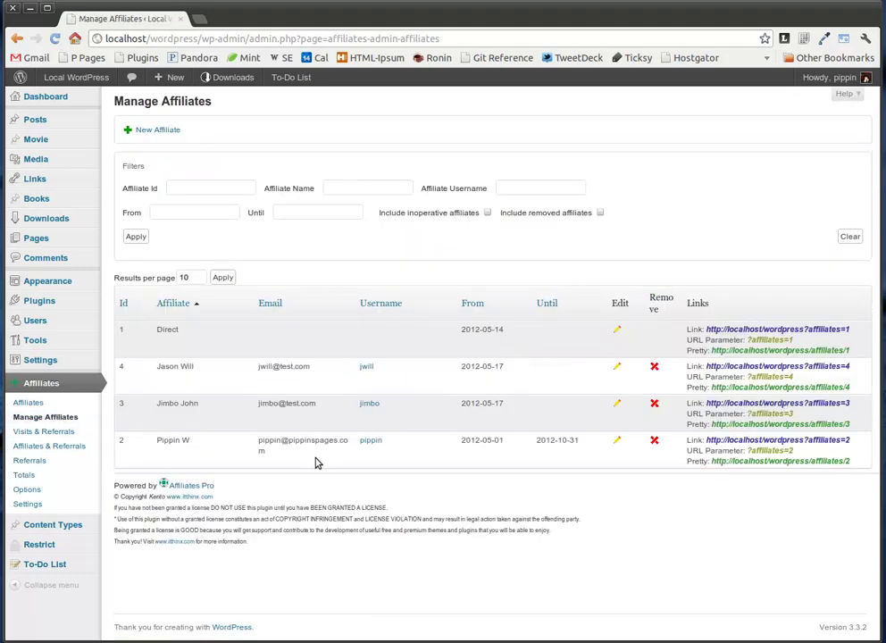
pyautogui.moveTo(853, 440); pyautogui.dragTo(707, 436)
pyautogui.hotkey('ctrl', 'c')
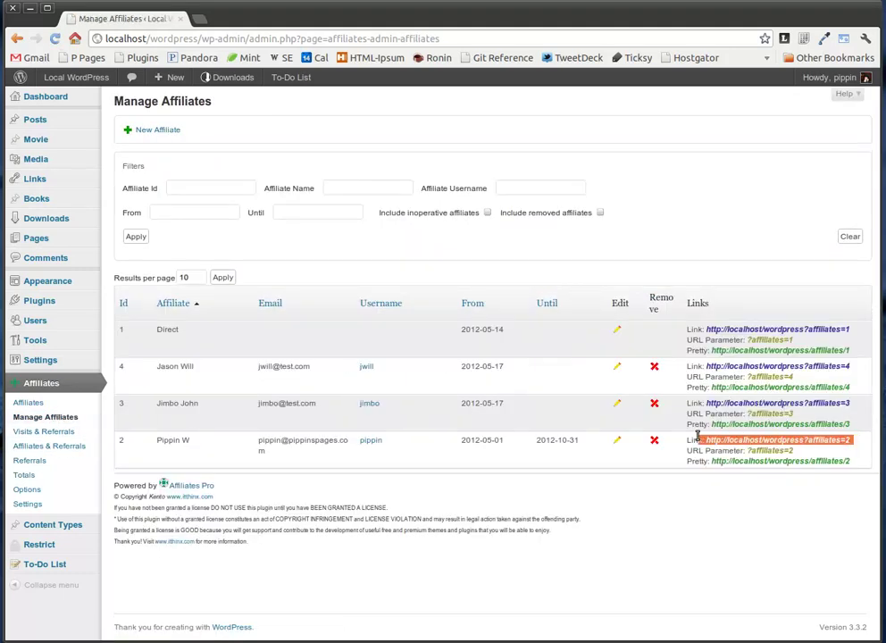
pyautogui.hotkey('alt', 'Tab')
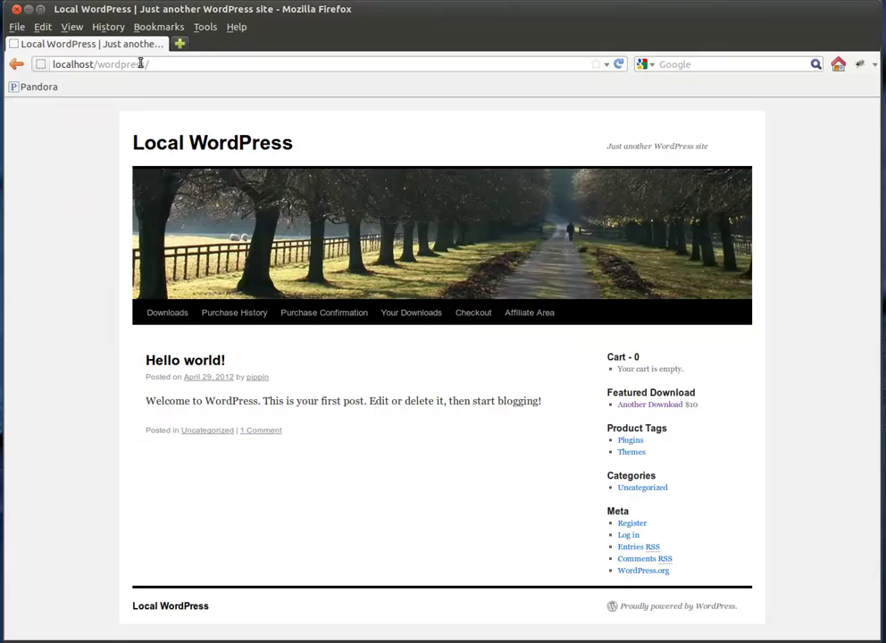
# Load the site in Firefox through affiliate 2's copied referral link.
pyautogui.click(141, 63)
pyautogui.hotkey('ctrl', 'v')
pyautogui.press('Return')
# Put the $15 test option of Simple Notices Pro in the cart and go to checkout.
pyautogui.click(166, 311)
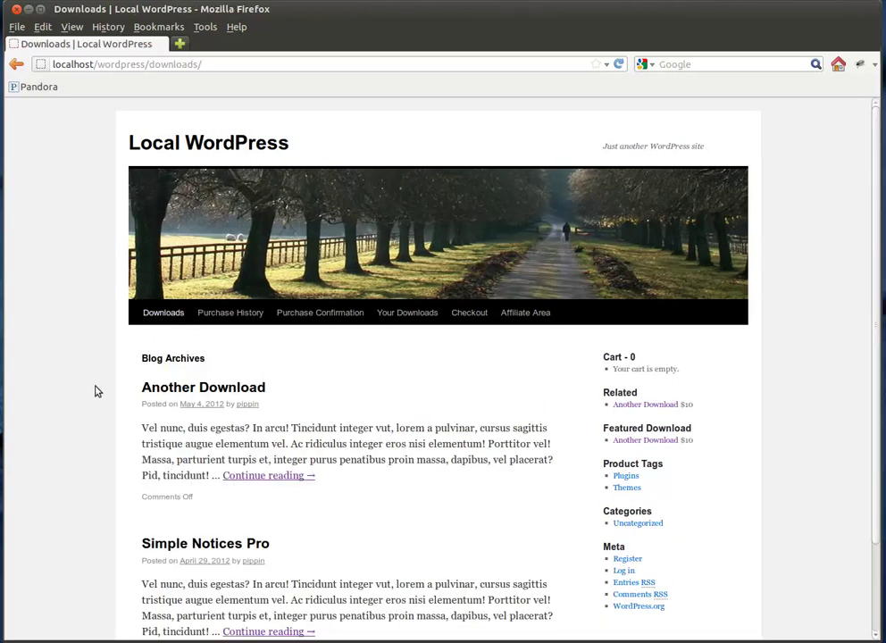
pyautogui.click(188, 547)
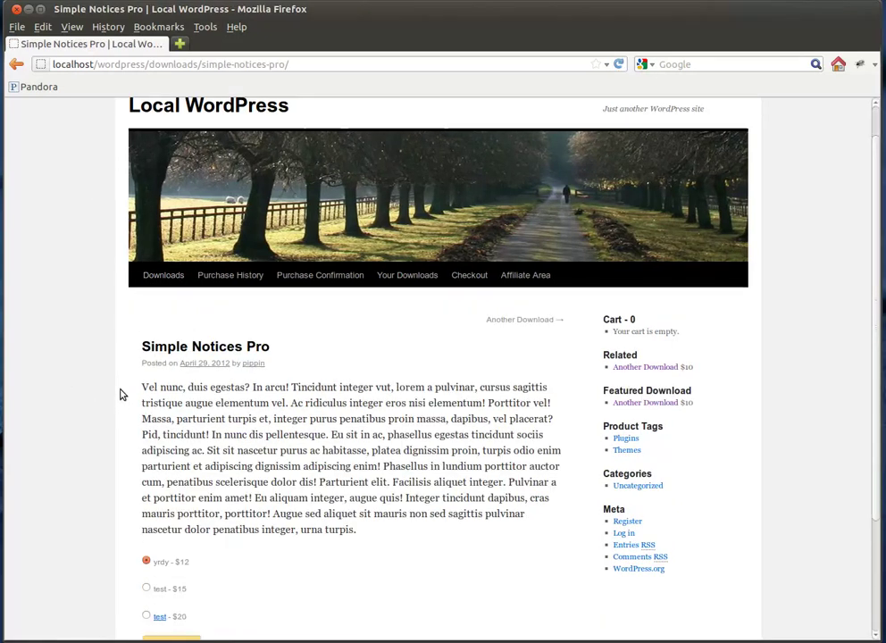
pyautogui.scroll(-2, 170, 554)
pyautogui.click(146, 513)
pyautogui.click(161, 571)
pyautogui.scroll(-1, 113, 453)
pyautogui.click(168, 531)
pyautogui.scroll(-2, 102, 342)
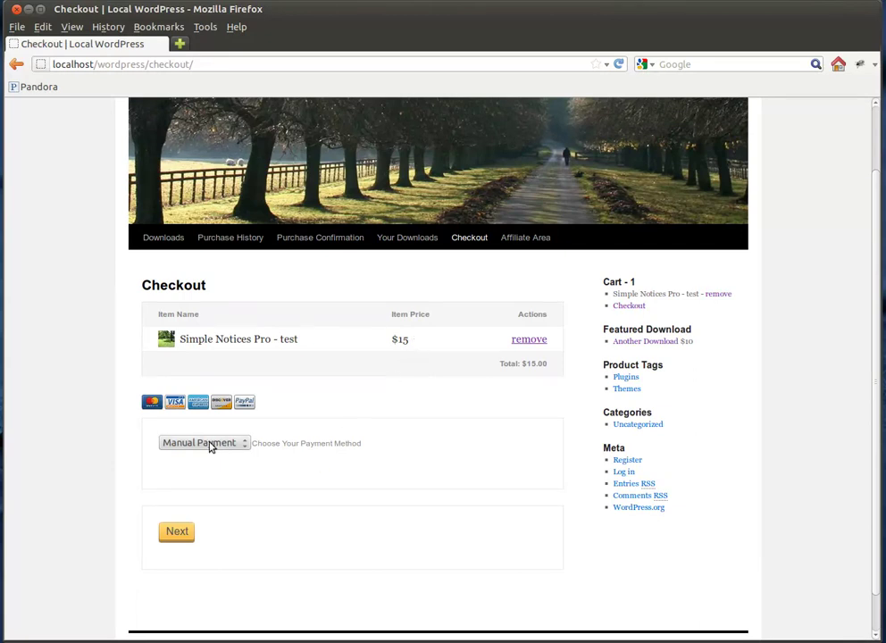
# Continue checkout with manual payment and enter the buyer's email and first name.
pyautogui.click(177, 532)
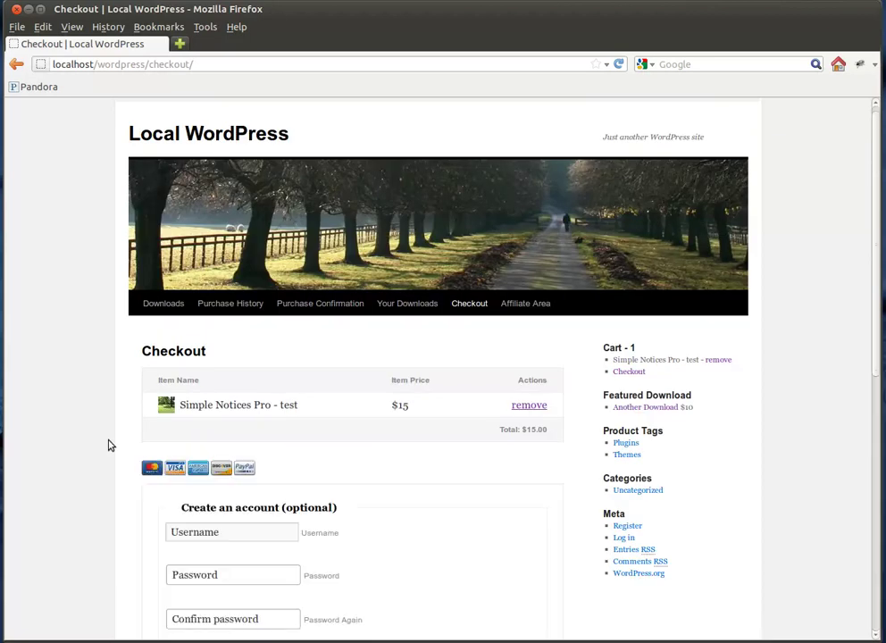
pyautogui.scroll(-3, 108, 445)
pyautogui.scroll(-2, 108, 445)
pyautogui.click(190, 429)
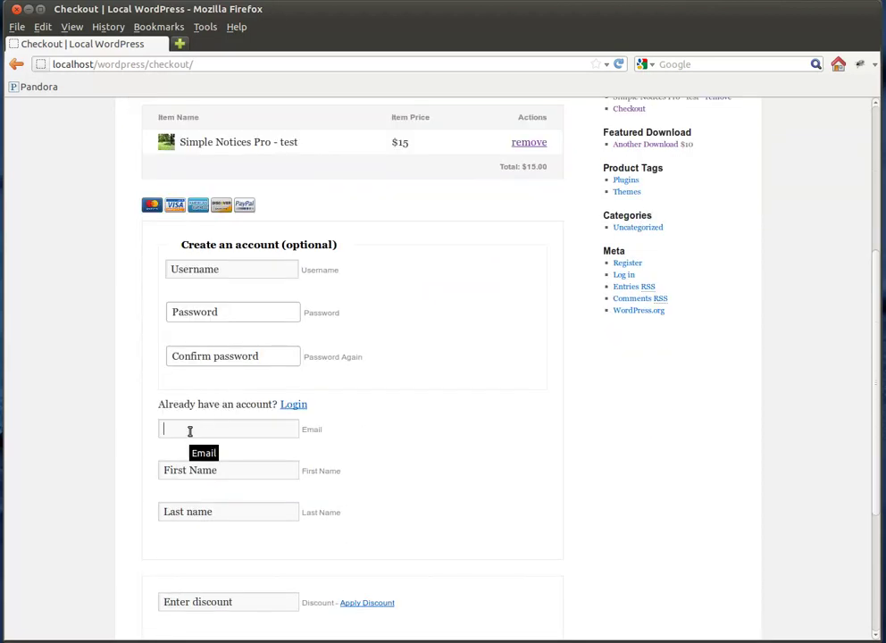
pyautogui.write('jimbo')
pyautogui.press('Down')
pyautogui.press('Tab')
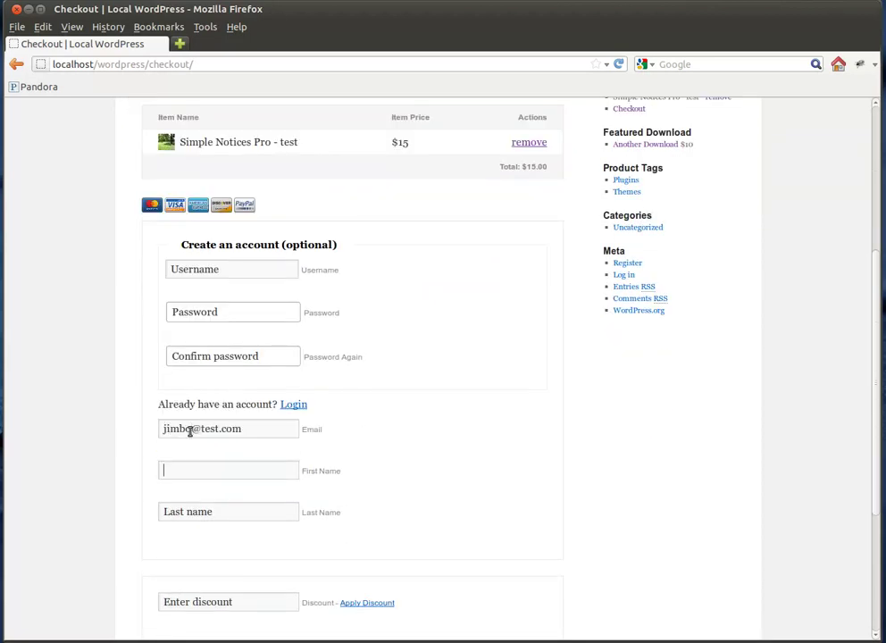
pyautogui.write('Jibmo')
pyautogui.press('Tab')
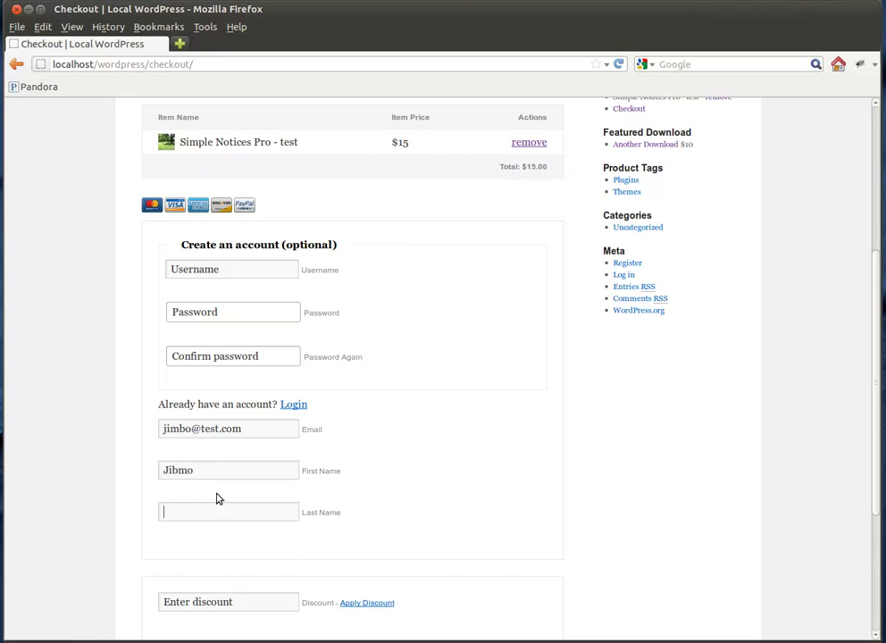
# Correct the first-name typo, add the buyer's last name, and place the $15 order.
pyautogui.moveTo(194, 469); pyautogui.dragTo(174, 473)
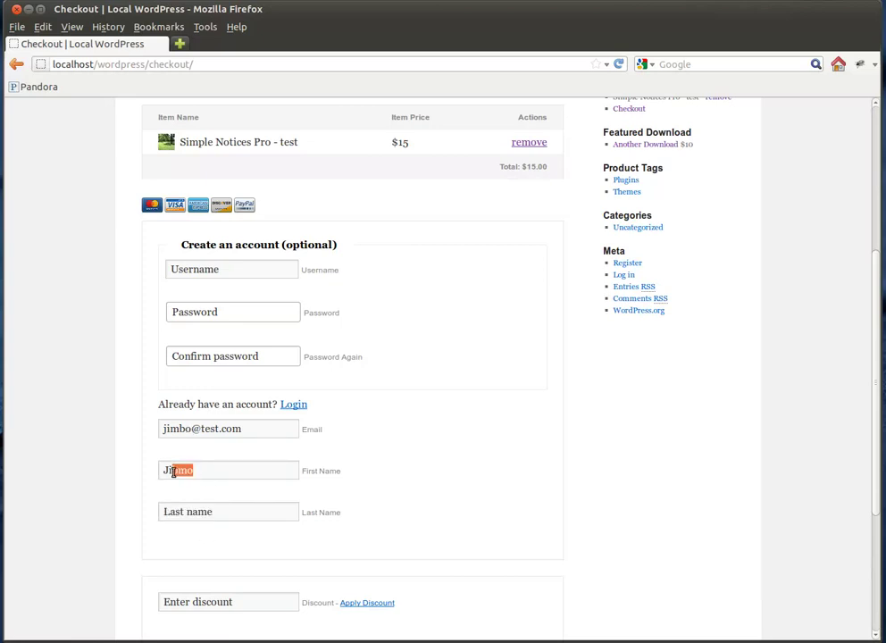
pyautogui.write('mbo')
pyautogui.press('Tab')
pyautogui.write('John')
pyautogui.click(463, 510)
pyautogui.scroll(-4, 404, 540)
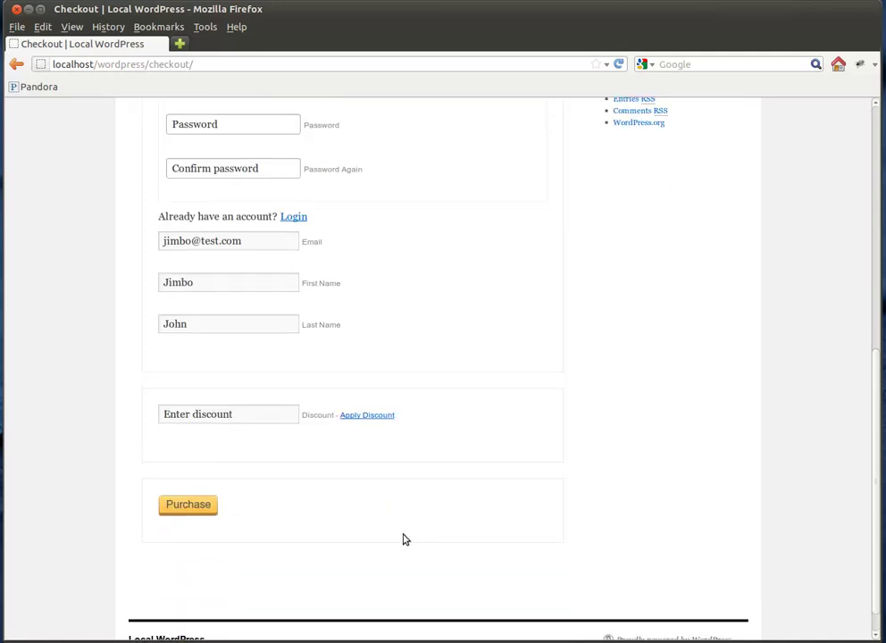
pyautogui.click(198, 510)
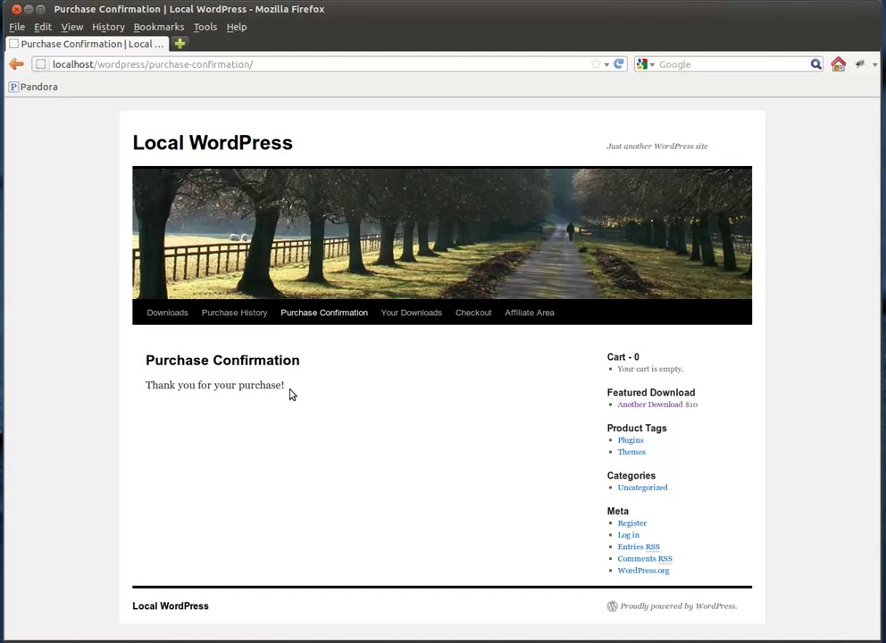
pyautogui.hotkey('alt', 'Tab')
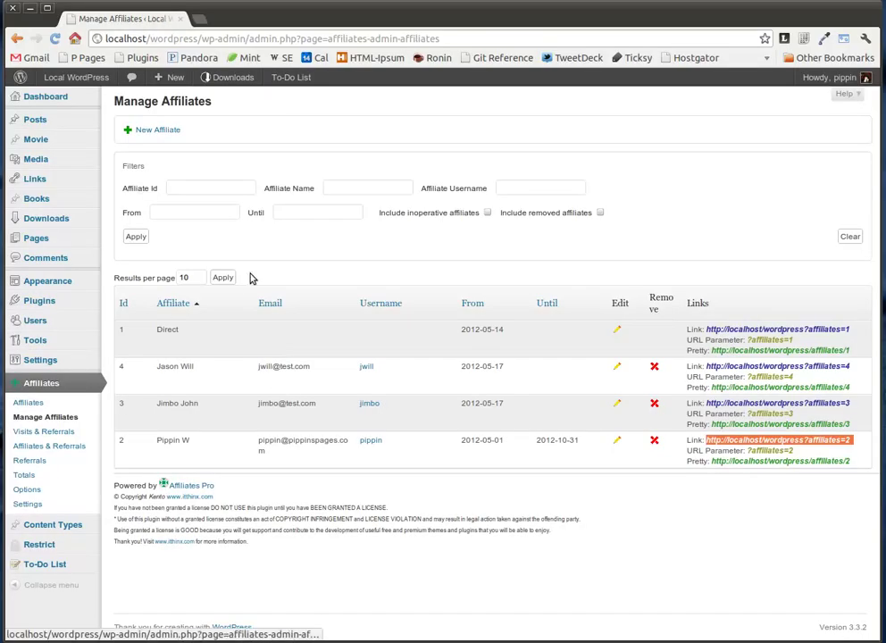
# Show the Referrals list, now 18 items with a new accepted 4.50 USD referral on top.
pyautogui.click(36, 464)
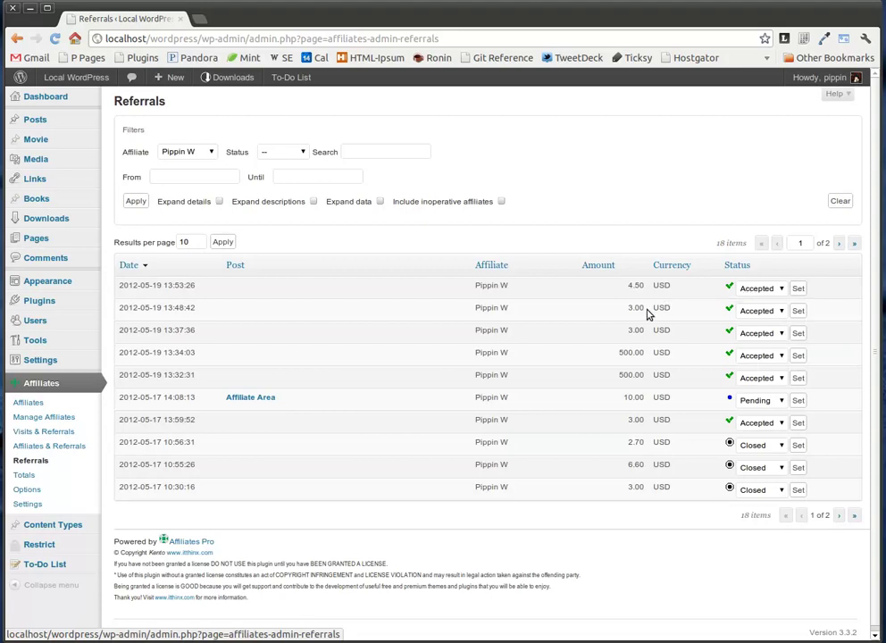
# Show the Totals page, where the affiliate's total rose from 1045.40 to 1049.90 USD.
pyautogui.click(26, 475)
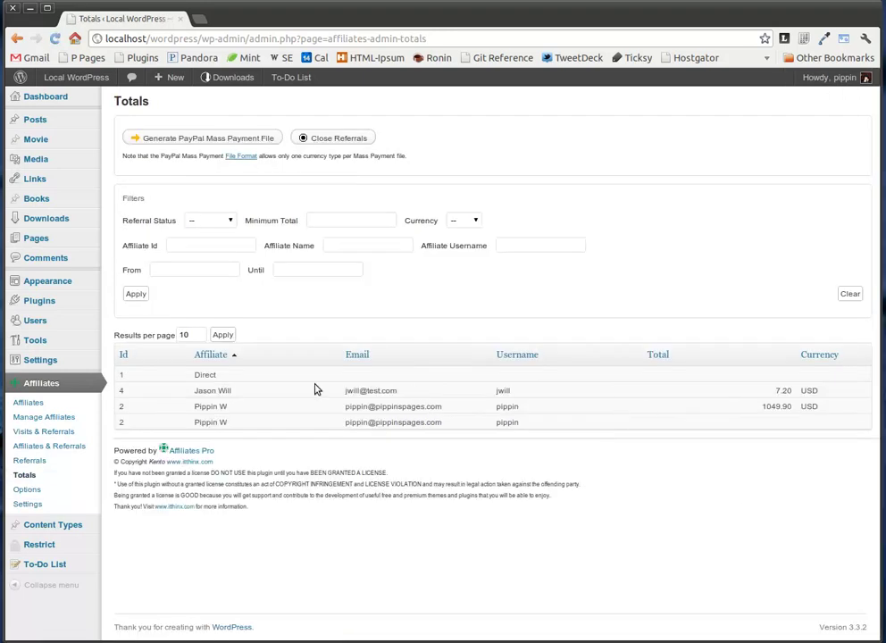